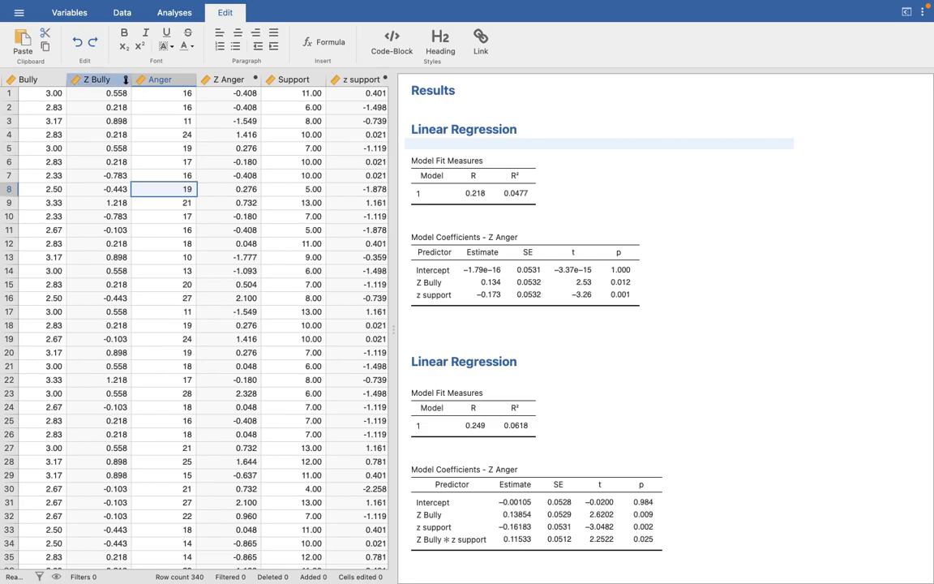
Set up a linear regression with Z Anger as the dependent variable and Z Bully and z support as covariates.
{"action": "left_click", "coordinate": [179, 13]}
{"action": "left_click", "coordinate": [174, 42]}
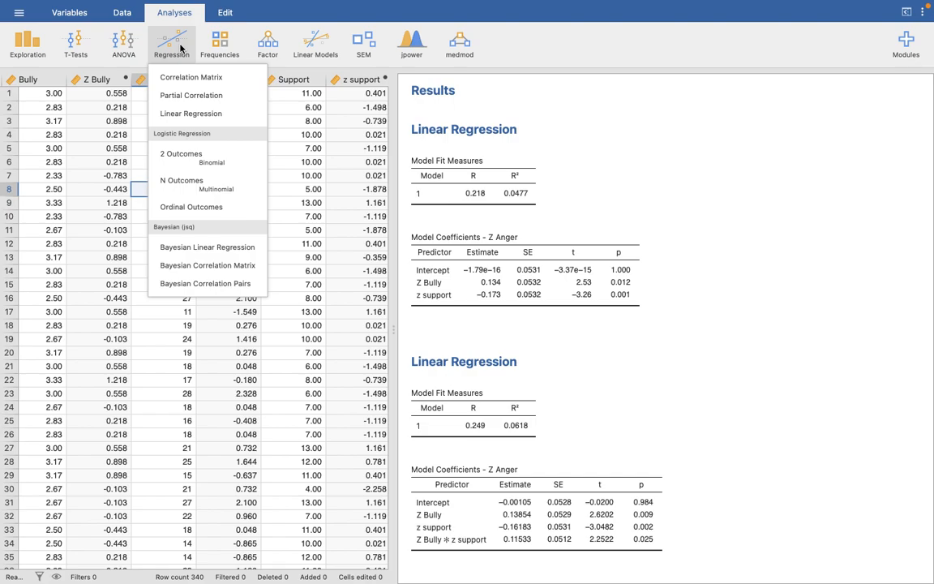
{"action": "left_click", "coordinate": [217, 120]}
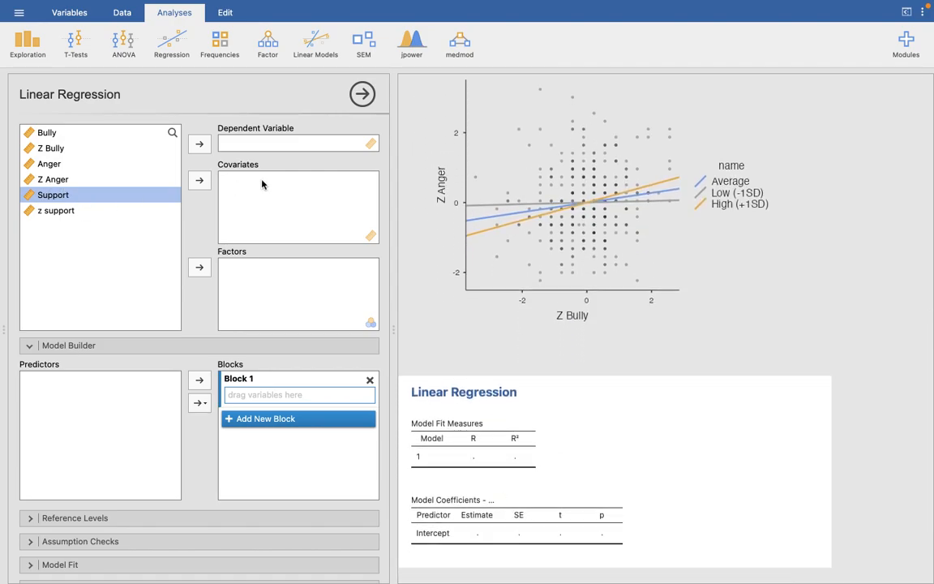
{"action": "left_click", "coordinate": [55, 179]}
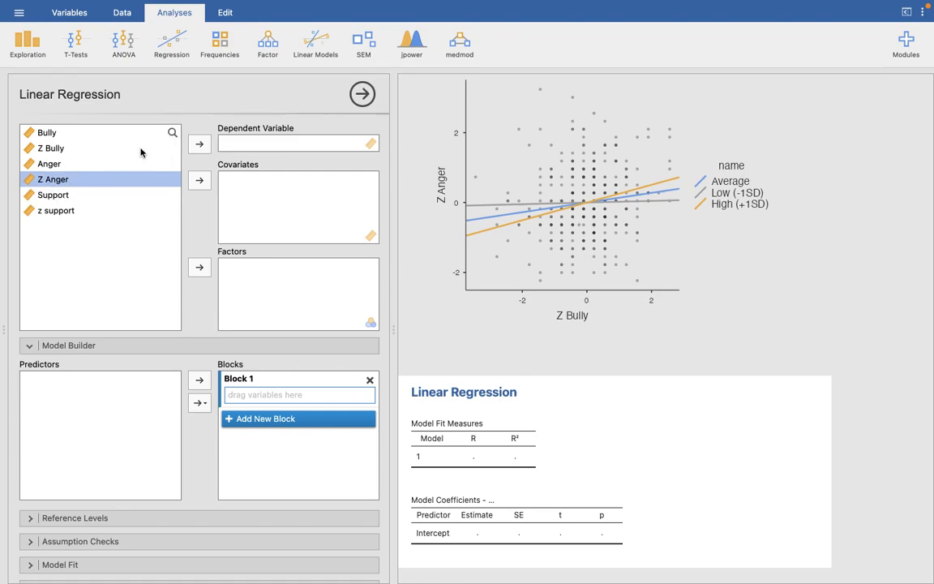
{"action": "left_click", "coordinate": [198, 143]}
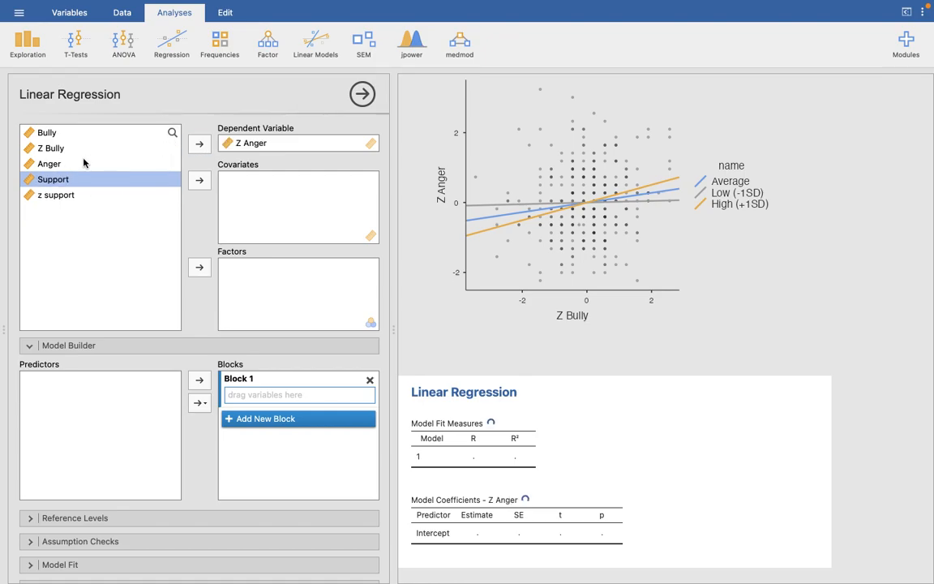
{"action": "left_click", "coordinate": [50, 149]}
{"action": "left_click", "coordinate": [199, 180]}
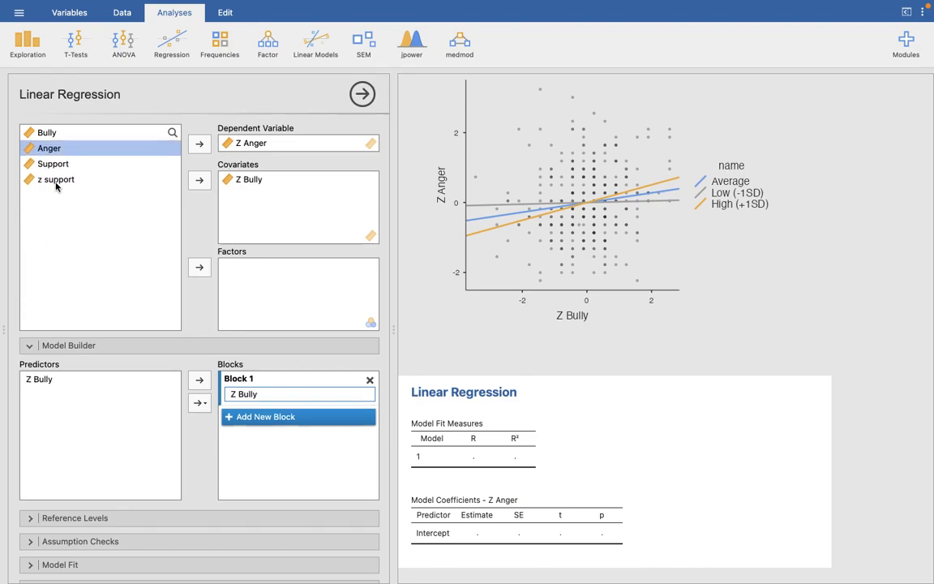
{"action": "left_click", "coordinate": [98, 185]}
{"action": "left_click", "coordinate": [196, 180]}
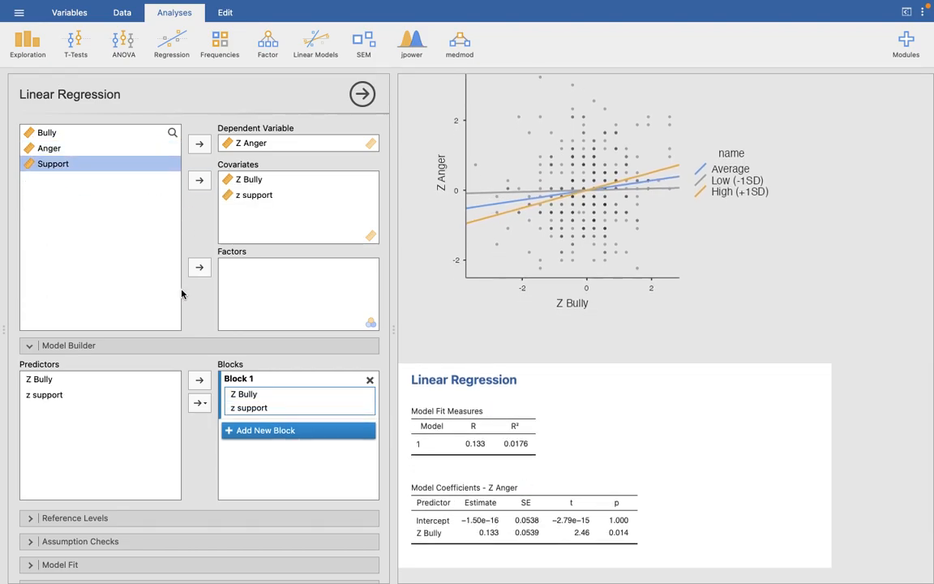
Add the overall model F test to the regression's model fit output and close the analysis options.
{"action": "scroll", "coordinate": [182, 292], "scroll_direction": "down", "scroll_amount": 3}
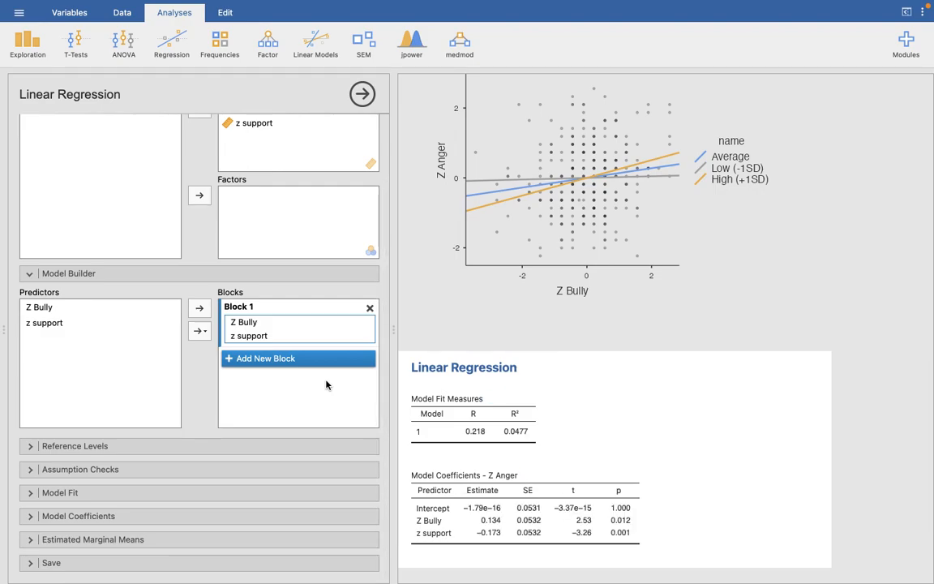
{"action": "left_click", "coordinate": [73, 491]}
{"action": "scroll", "coordinate": [72, 486], "scroll_direction": "down", "scroll_amount": 3}
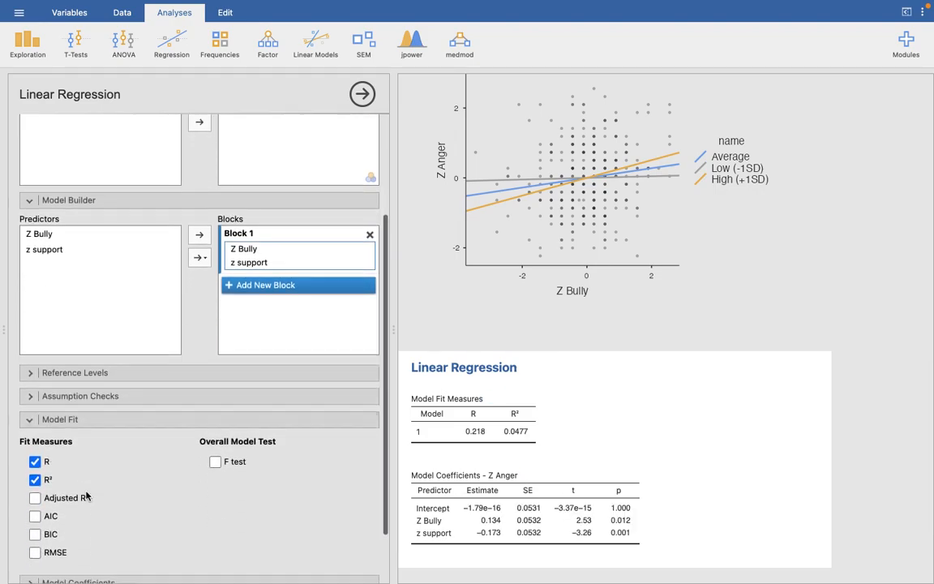
{"action": "left_click", "coordinate": [69, 396]}
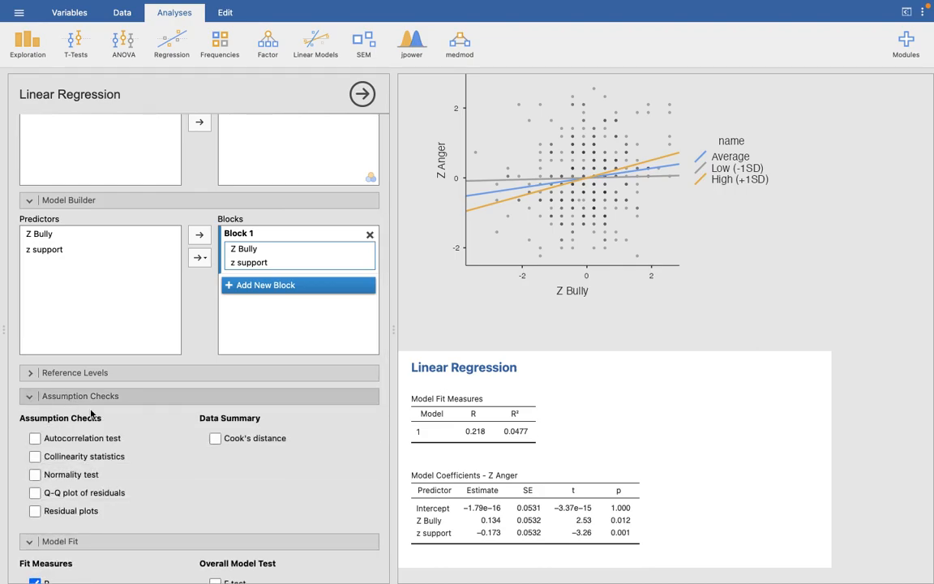
{"action": "scroll", "coordinate": [122, 428], "scroll_direction": "down", "scroll_amount": 3}
{"action": "scroll", "coordinate": [122, 428], "scroll_direction": "down", "scroll_amount": 1}
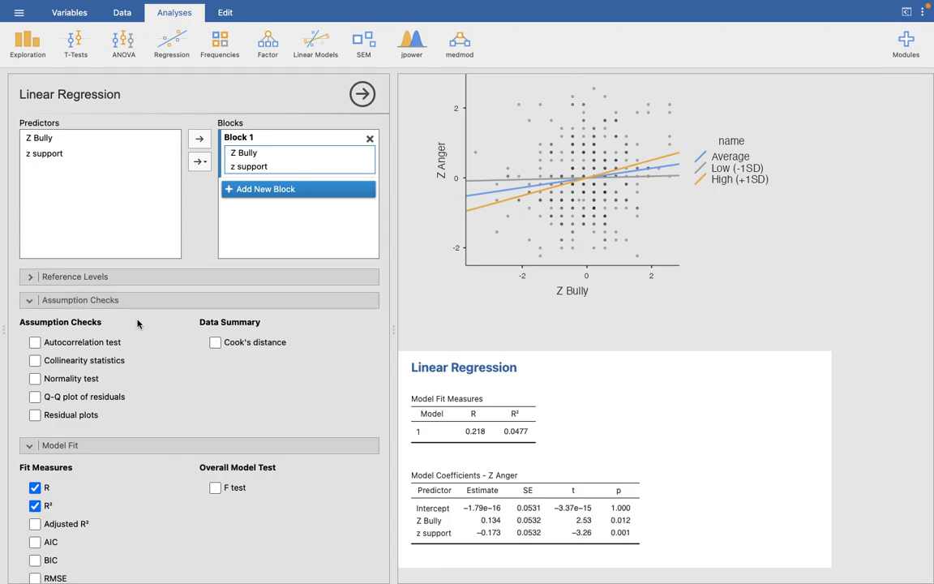
{"action": "scroll", "coordinate": [53, 362], "scroll_direction": "down", "scroll_amount": 5}
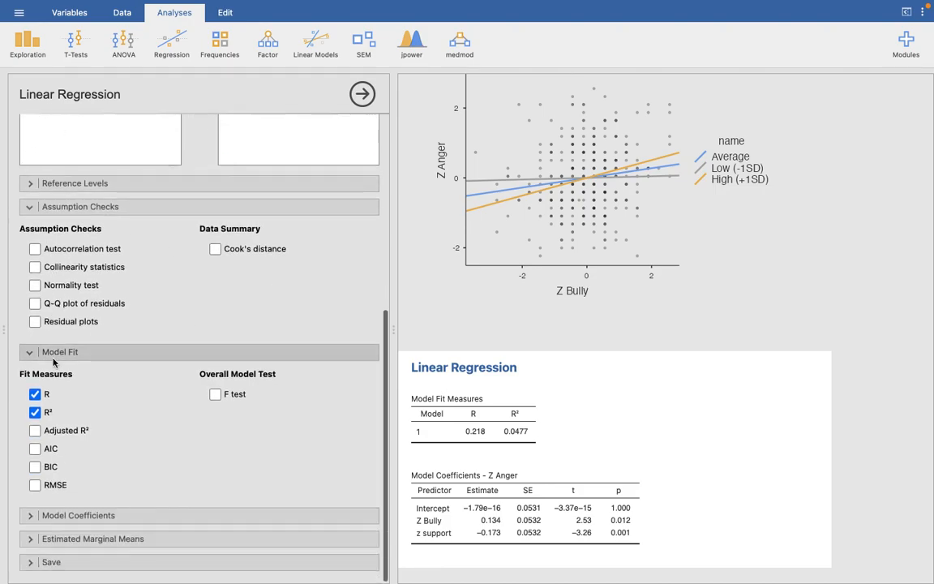
{"action": "scroll", "coordinate": [193, 352], "scroll_direction": "up", "scroll_amount": 10}
{"action": "scroll", "coordinate": [192, 351], "scroll_direction": "down", "scroll_amount": 8}
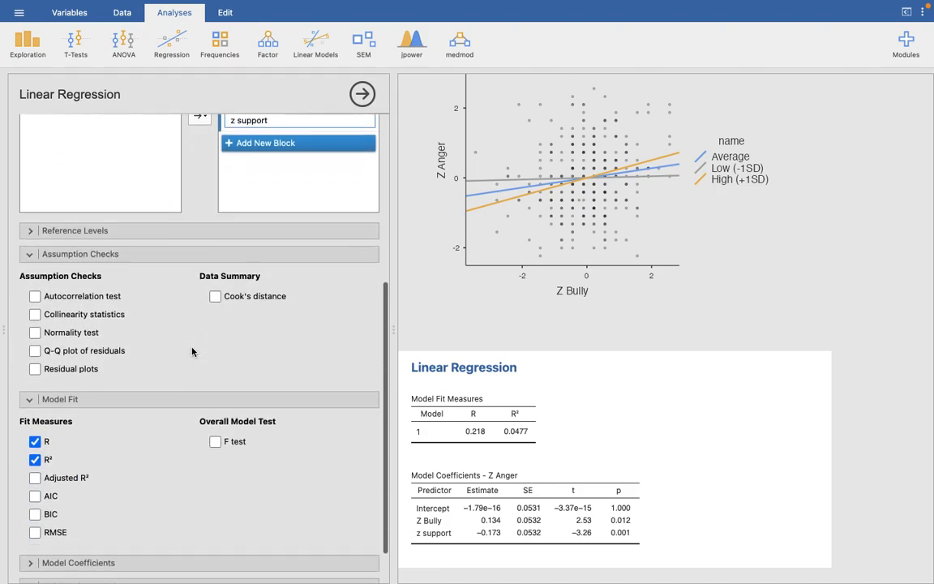
{"action": "left_click", "coordinate": [215, 442]}
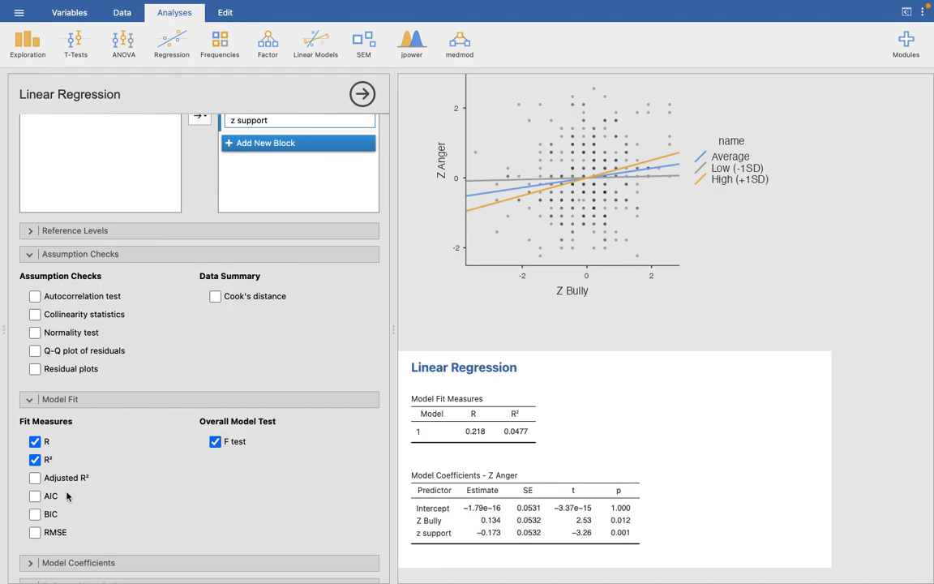
{"action": "scroll", "coordinate": [69, 476], "scroll_direction": "up", "scroll_amount": 9}
{"action": "scroll", "coordinate": [89, 475], "scroll_direction": "up", "scroll_amount": 4}
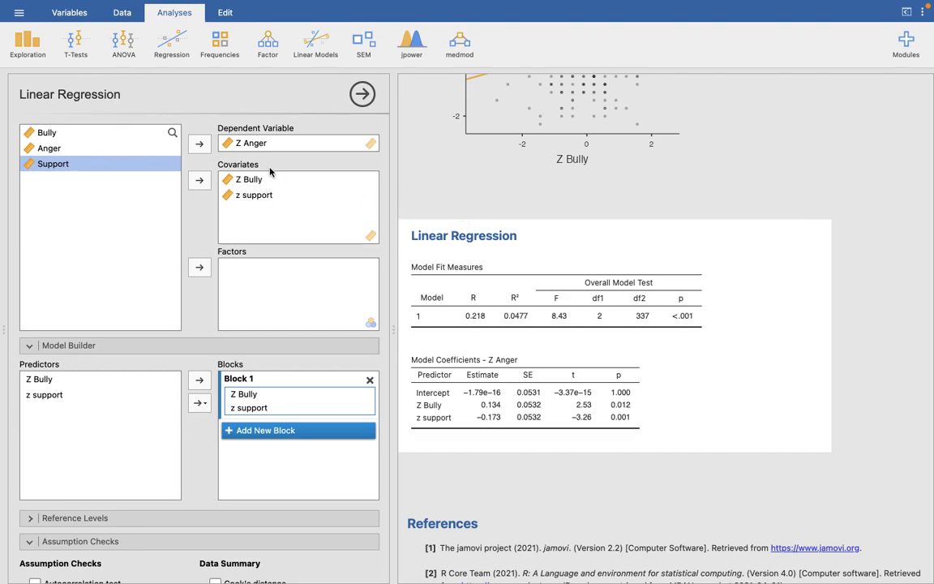
{"action": "left_click", "coordinate": [361, 94]}
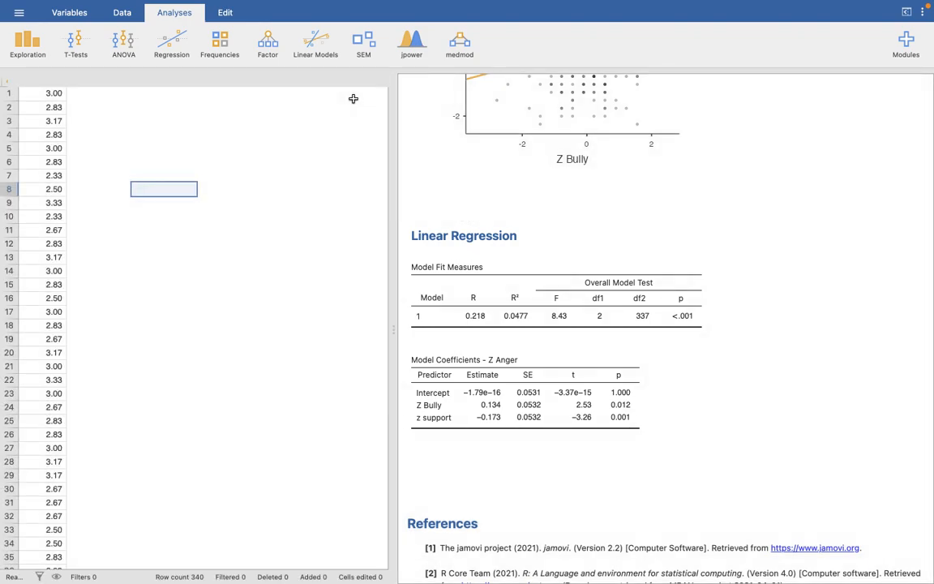
Create another linear regression predicting Z Anger, with Z Bully and z support as its covariates.
{"action": "left_click", "coordinate": [167, 60]}
{"action": "left_click", "coordinate": [185, 115]}
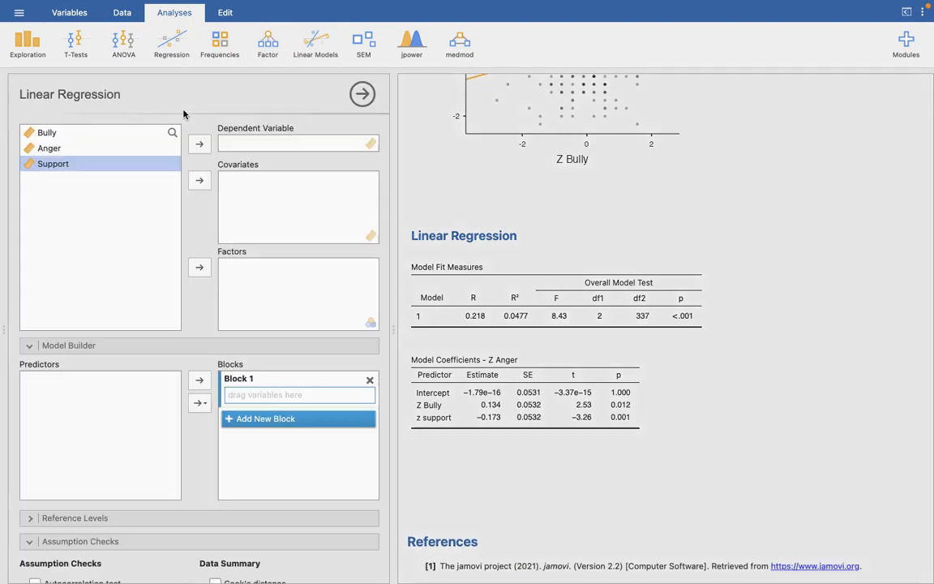
{"action": "left_click", "coordinate": [49, 182]}
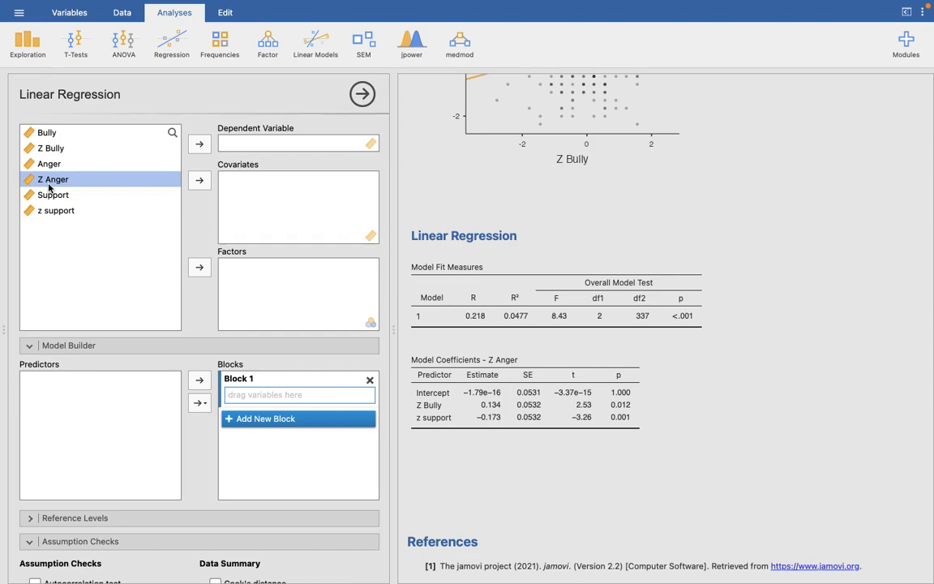
{"action": "left_click", "coordinate": [200, 144]}
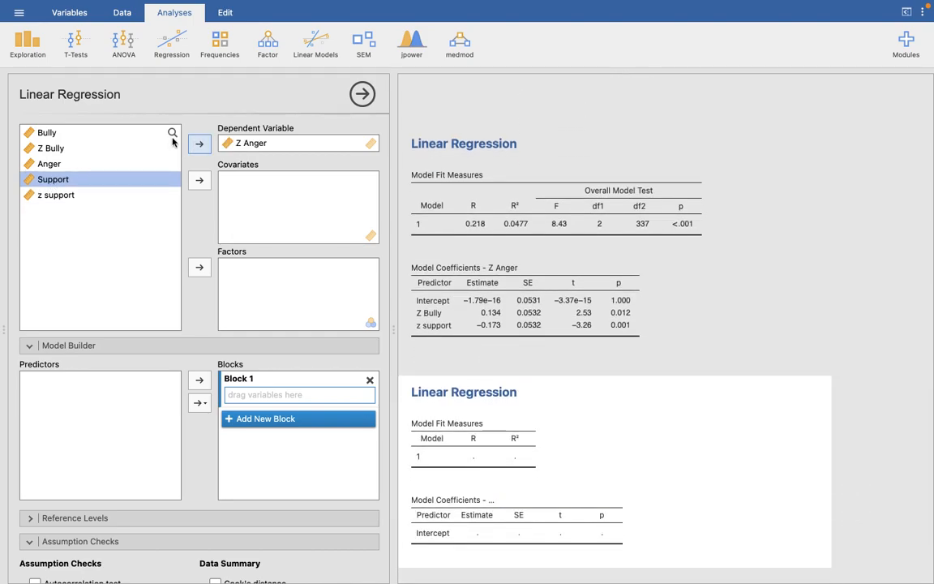
{"action": "left_click", "coordinate": [55, 161]}
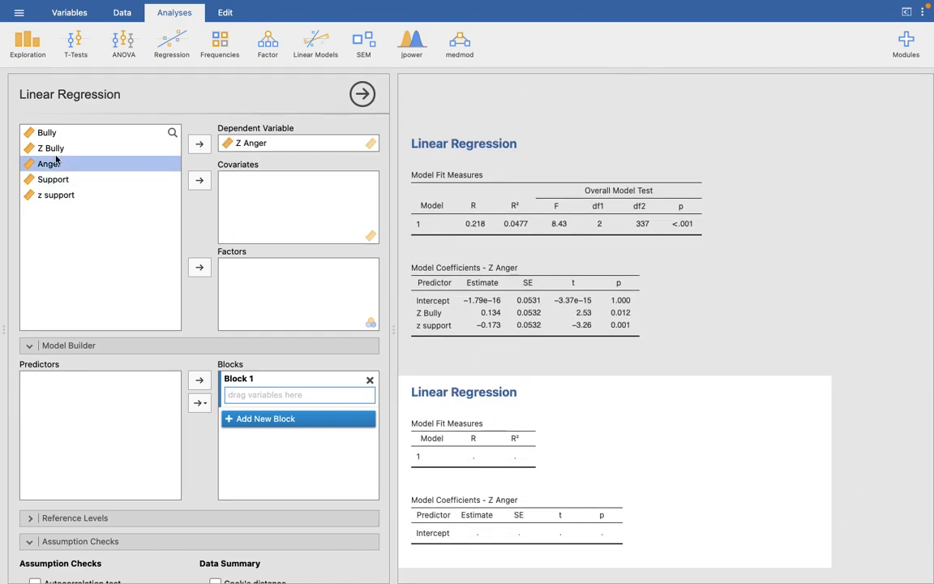
{"action": "left_click", "coordinate": [55, 149]}
{"action": "left_click", "coordinate": [200, 179]}
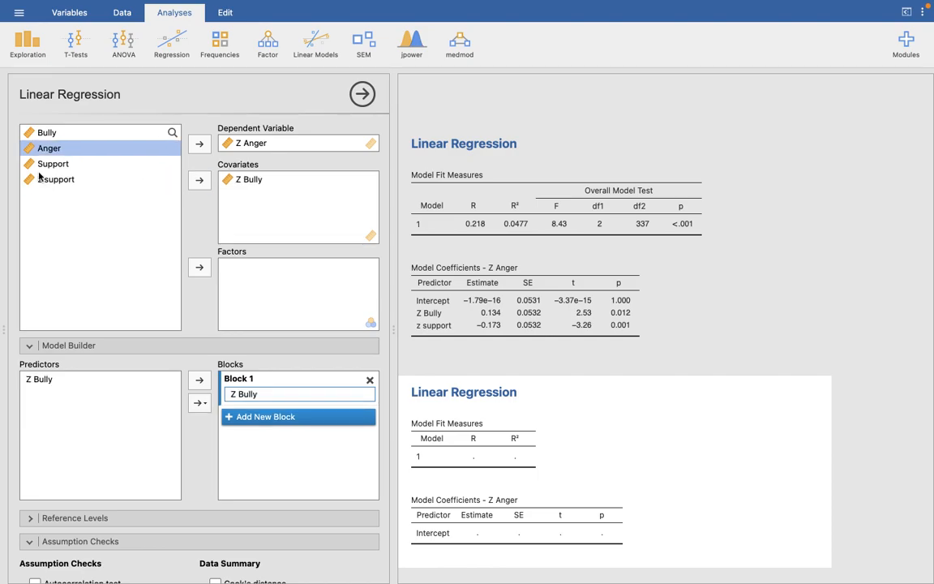
{"action": "left_click", "coordinate": [50, 180]}
{"action": "left_click", "coordinate": [199, 180]}
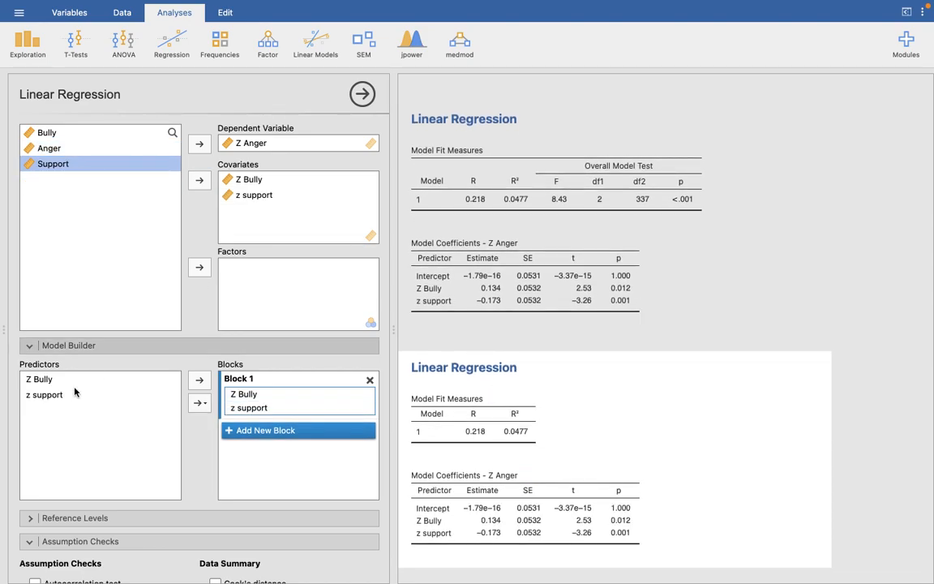
Add the interaction between Z Bully and z support to Block 1 of the new regression model.
{"action": "left_click", "coordinate": [51, 386]}
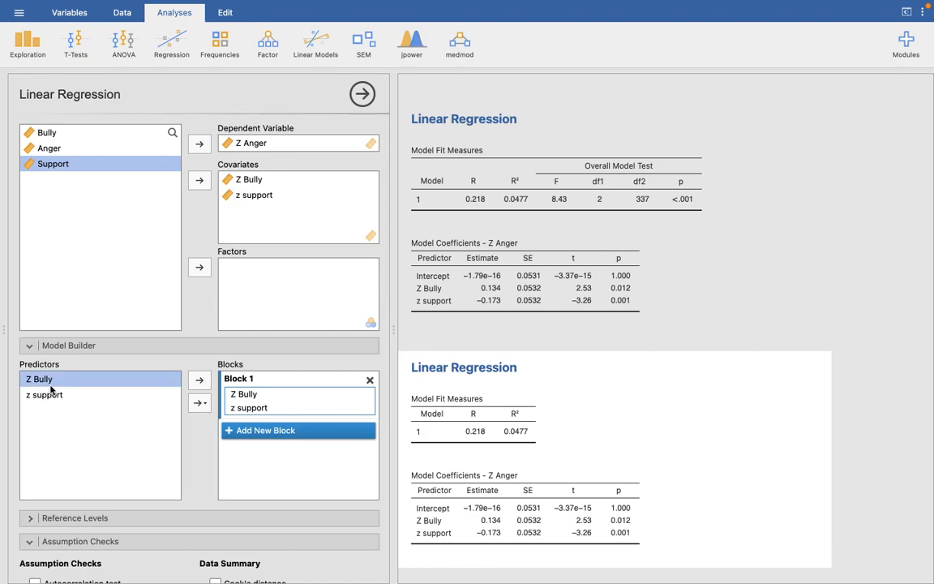
{"action": "left_click", "coordinate": [53, 397], "text": "shift"}
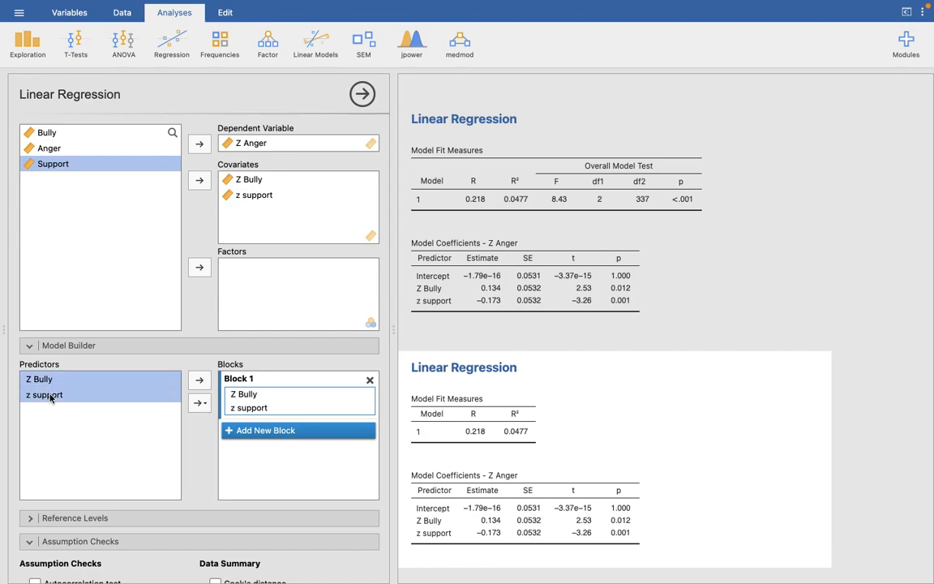
{"action": "left_click", "coordinate": [200, 402]}
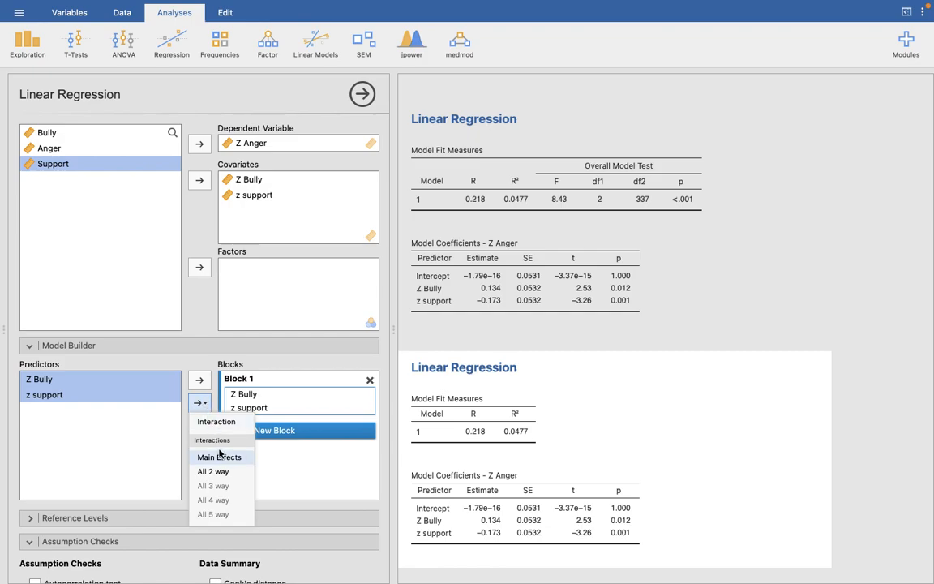
{"action": "left_click", "coordinate": [214, 421]}
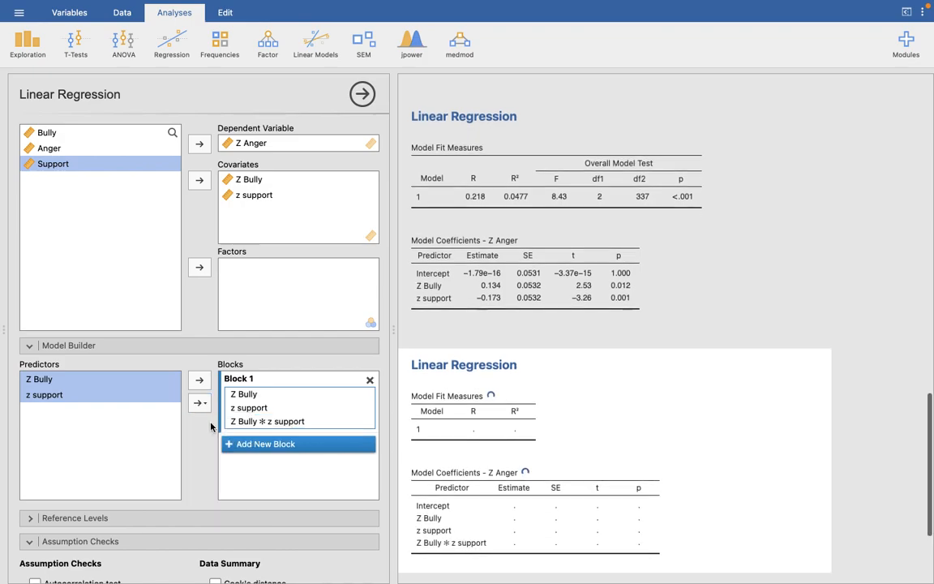
Include the overall model F test in the model fit output of the interaction regression.
{"action": "scroll", "coordinate": [270, 495], "scroll_direction": "down", "scroll_amount": 5}
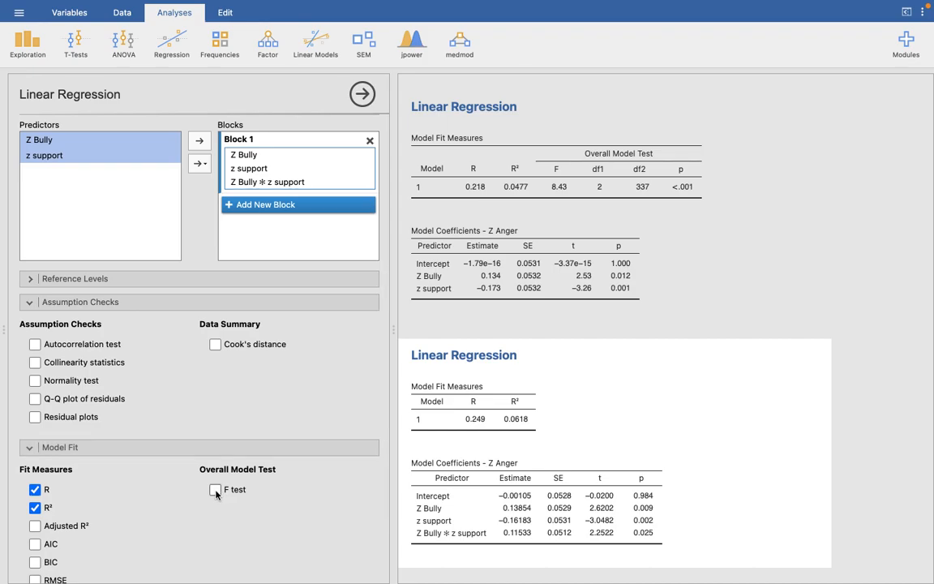
{"action": "left_click", "coordinate": [216, 491]}
{"action": "scroll", "coordinate": [646, 362], "scroll_direction": "down", "scroll_amount": 2}
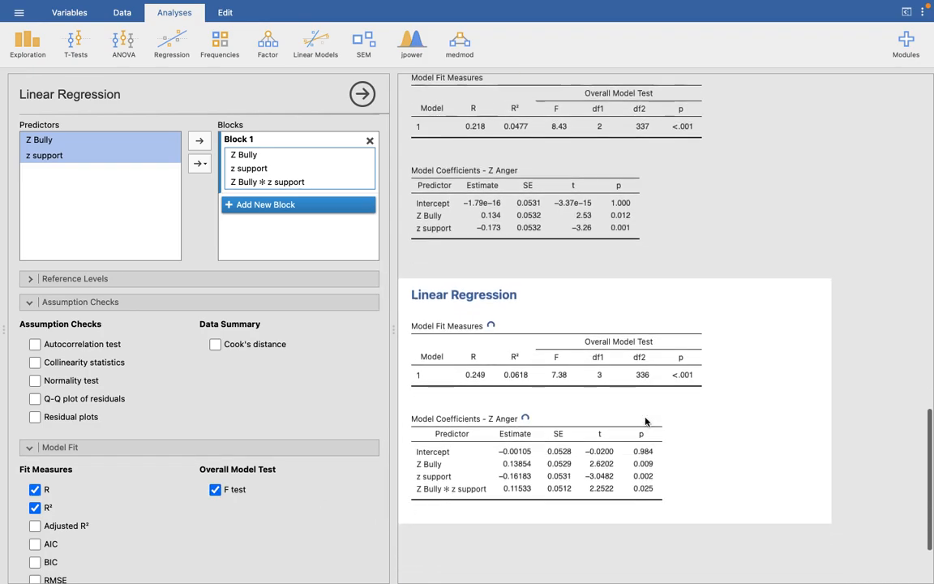
{"action": "scroll", "coordinate": [645, 421], "scroll_direction": "up", "scroll_amount": 1}
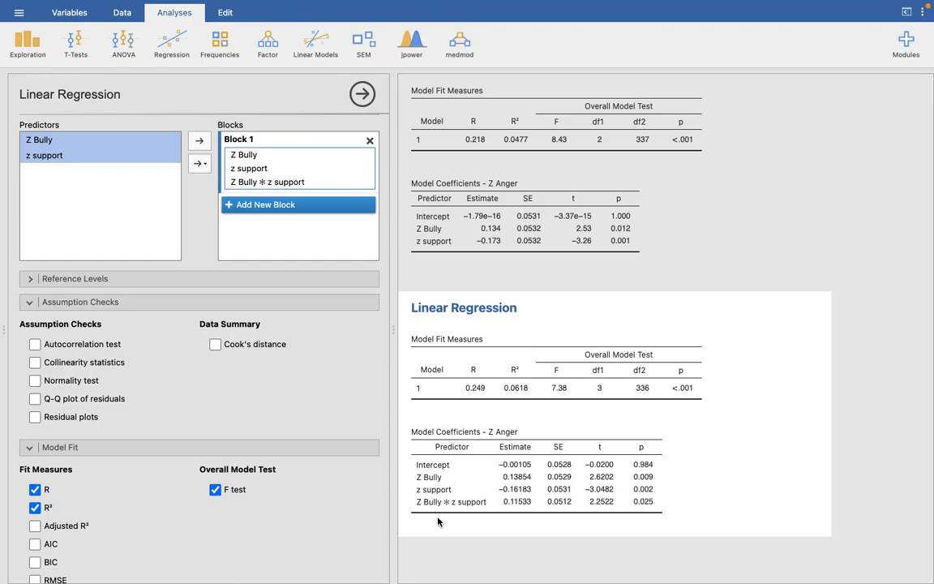
Set up a medmod Moderation analysis with Z Anger as dependent variable, z support as moderator and Z Bully as predictor.
{"action": "left_click", "coordinate": [448, 51]}
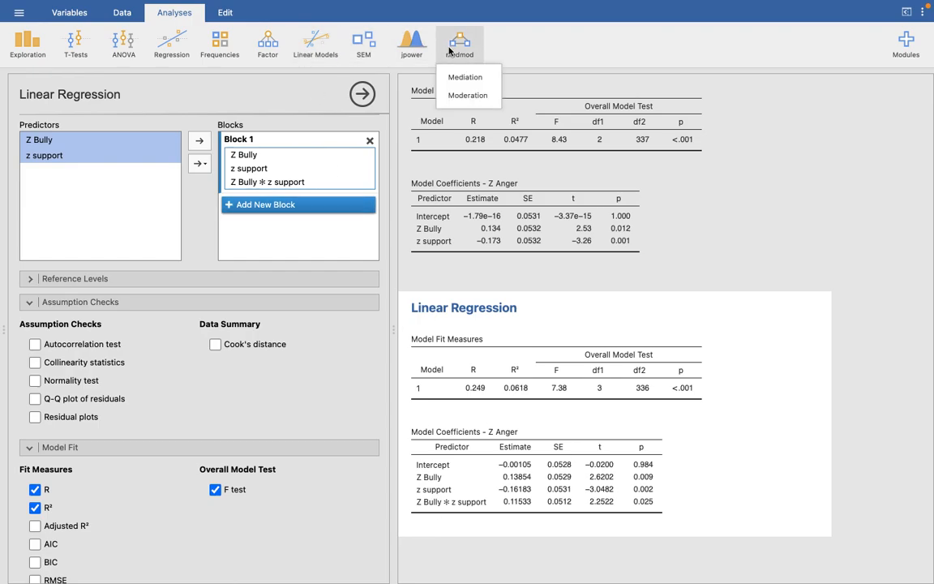
{"action": "left_click", "coordinate": [468, 94]}
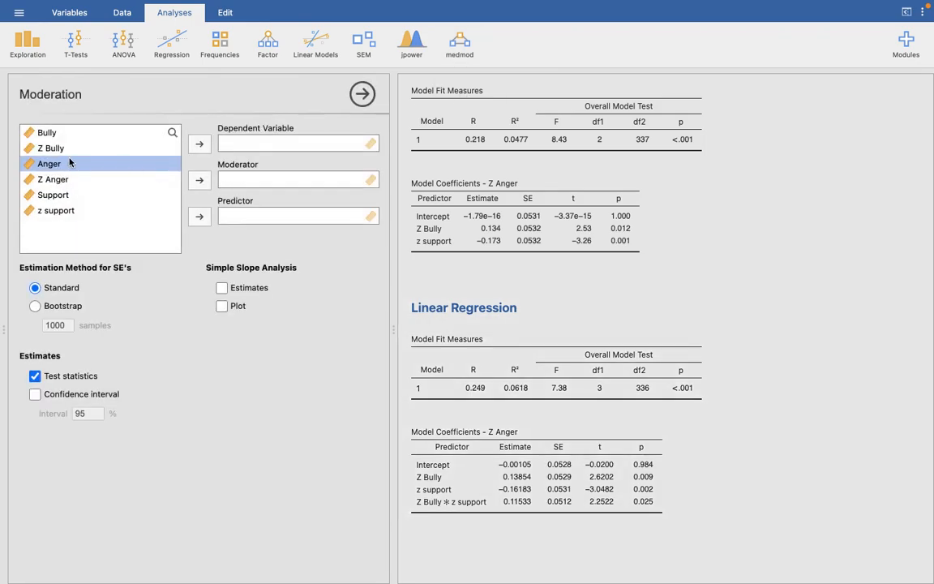
{"action": "left_click", "coordinate": [54, 179]}
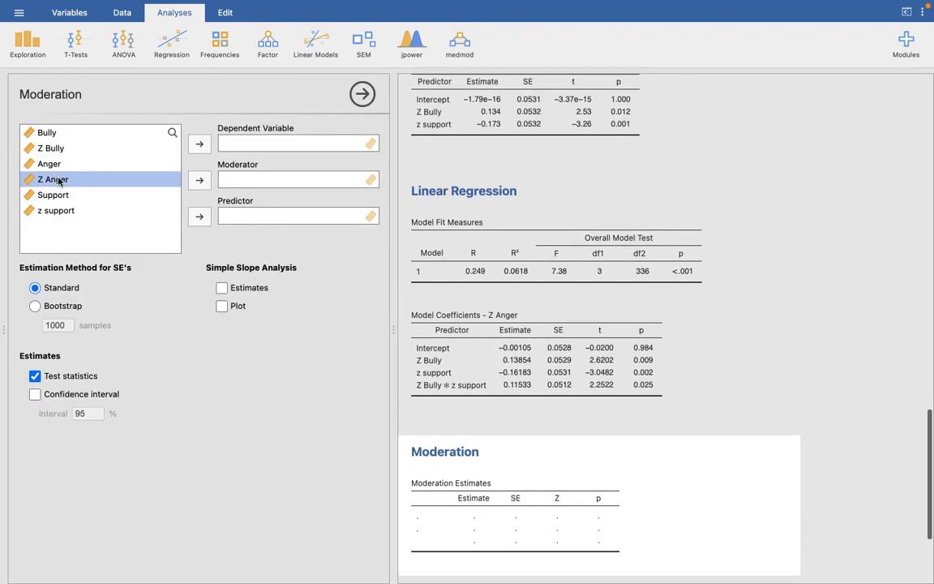
{"action": "left_click", "coordinate": [199, 144]}
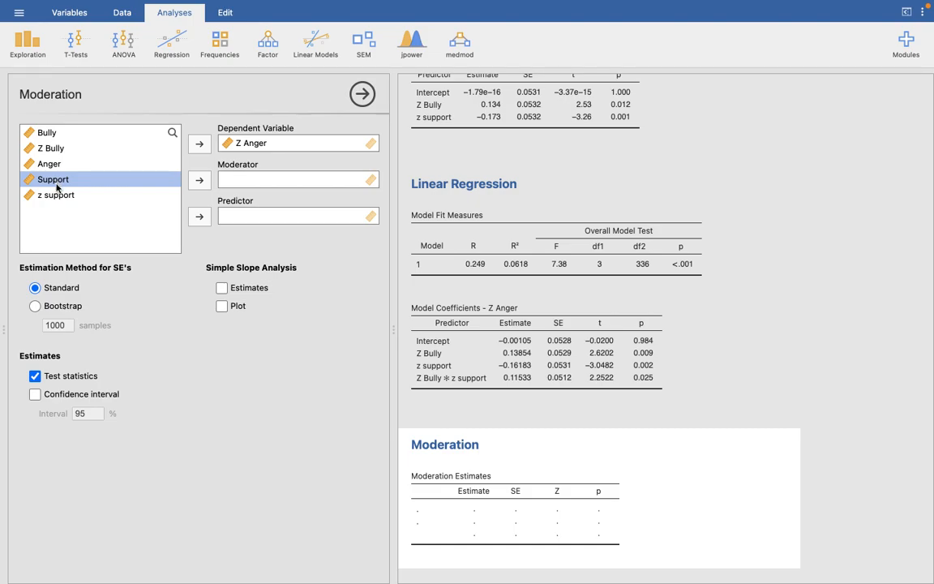
{"action": "left_click", "coordinate": [60, 196]}
{"action": "left_click", "coordinate": [199, 179]}
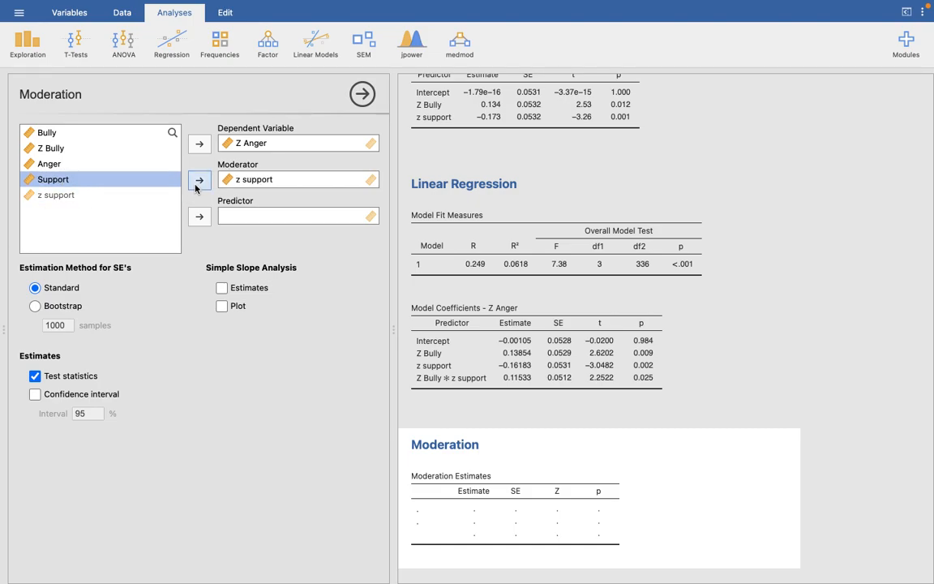
{"action": "left_click", "coordinate": [44, 149]}
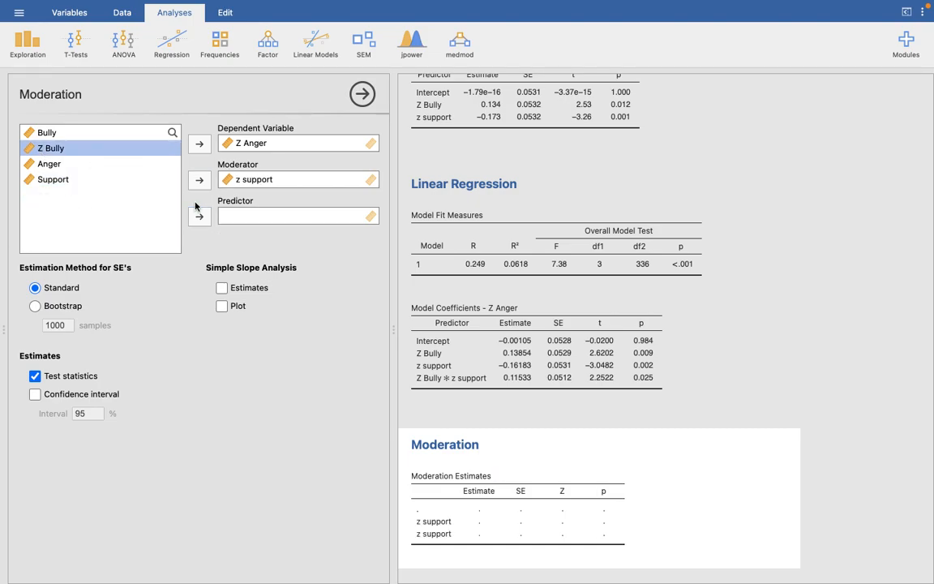
{"action": "left_click", "coordinate": [198, 216]}
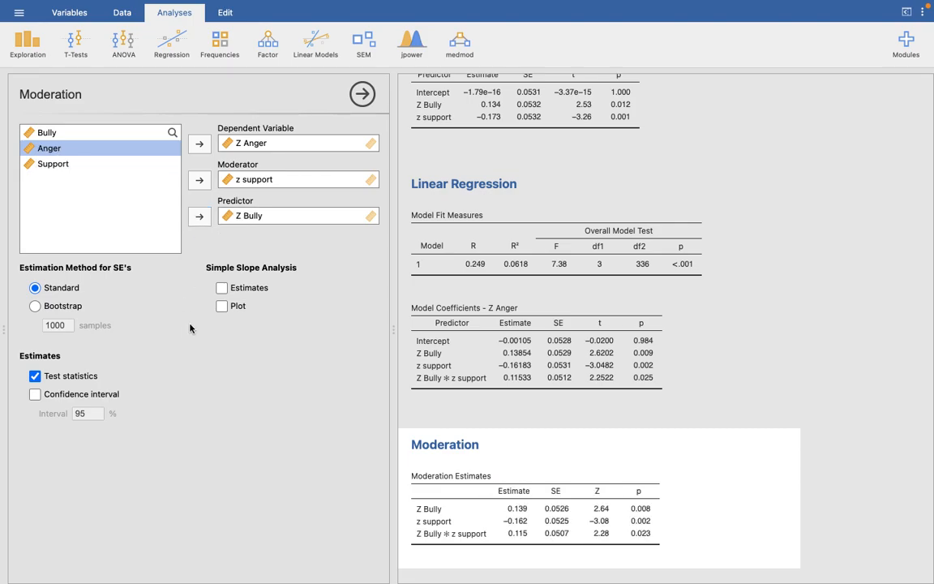
Add simple slope analysis to the moderation output, with both the estimates table and the plot.
{"action": "left_click", "coordinate": [221, 288]}
{"action": "left_click", "coordinate": [221, 306]}
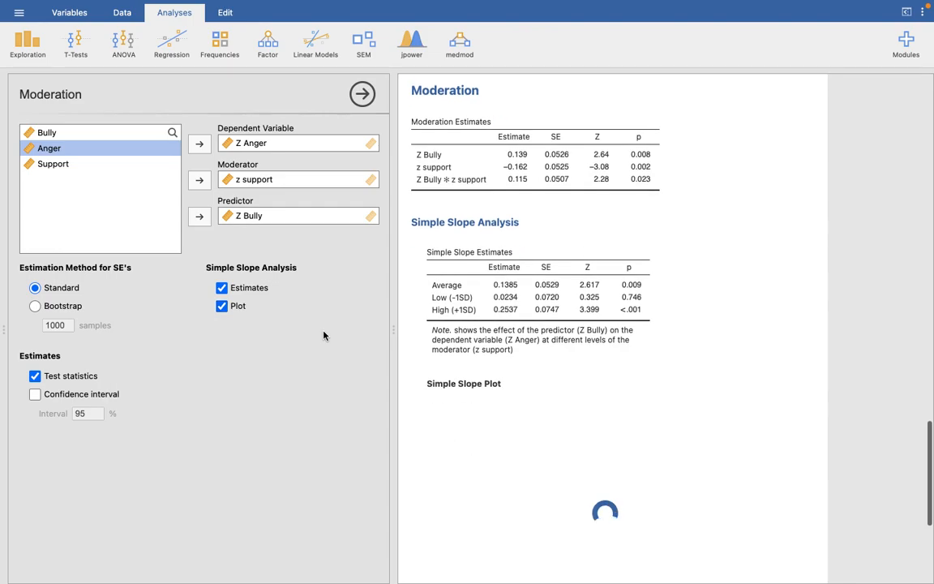
Examine the moderation estimates against the interaction regression coefficients, and the simple slope estimates and plot at average, low and high support.
{"action": "scroll", "coordinate": [400, 281], "scroll_direction": "up", "scroll_amount": 3}
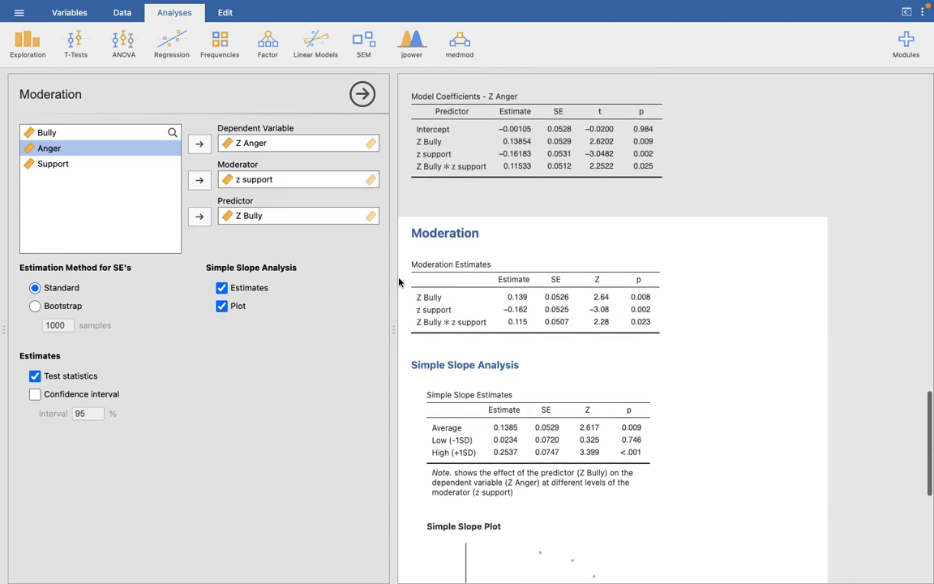
{"action": "scroll", "coordinate": [623, 350], "scroll_direction": "up", "scroll_amount": 1}
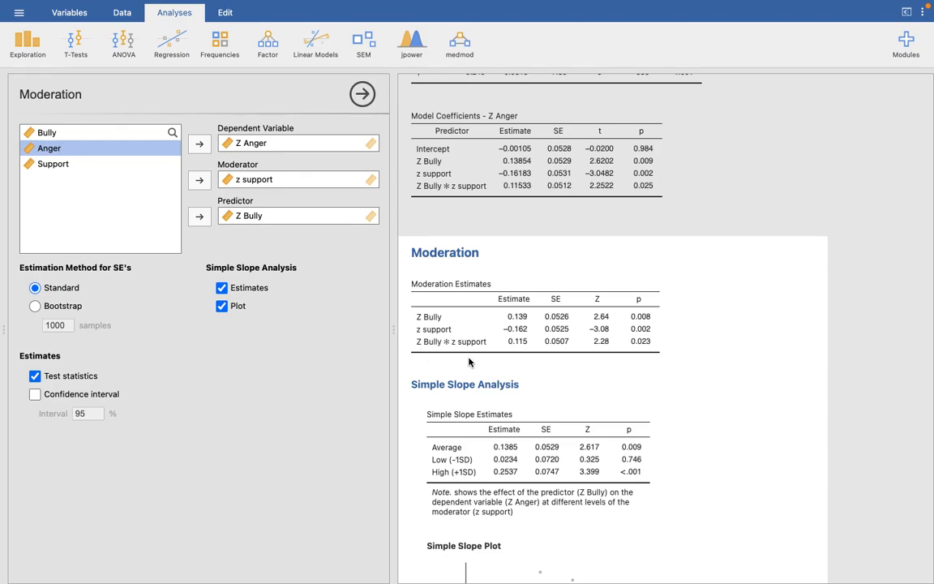
{"action": "scroll", "coordinate": [631, 414], "scroll_direction": "down", "scroll_amount": 2}
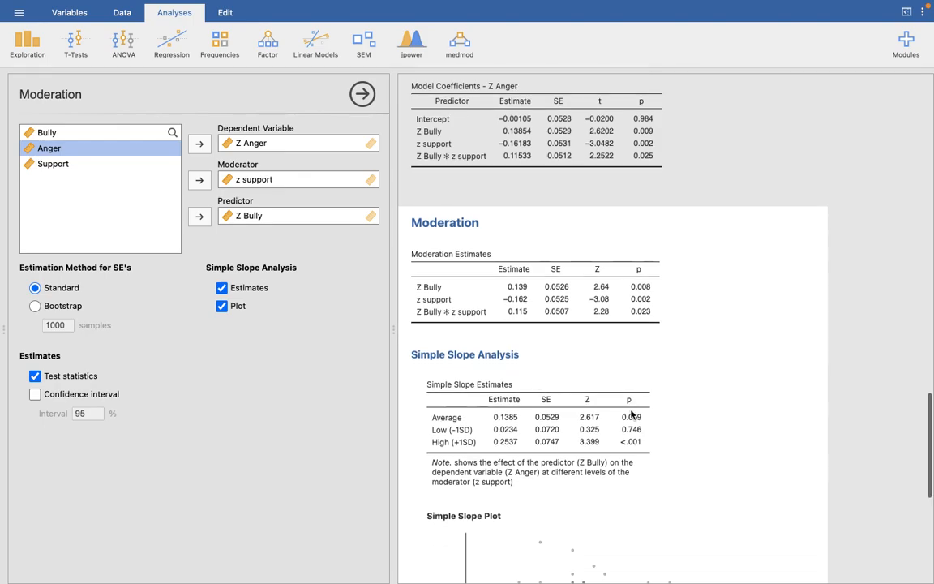
{"action": "scroll", "coordinate": [631, 414], "scroll_direction": "down", "scroll_amount": 4}
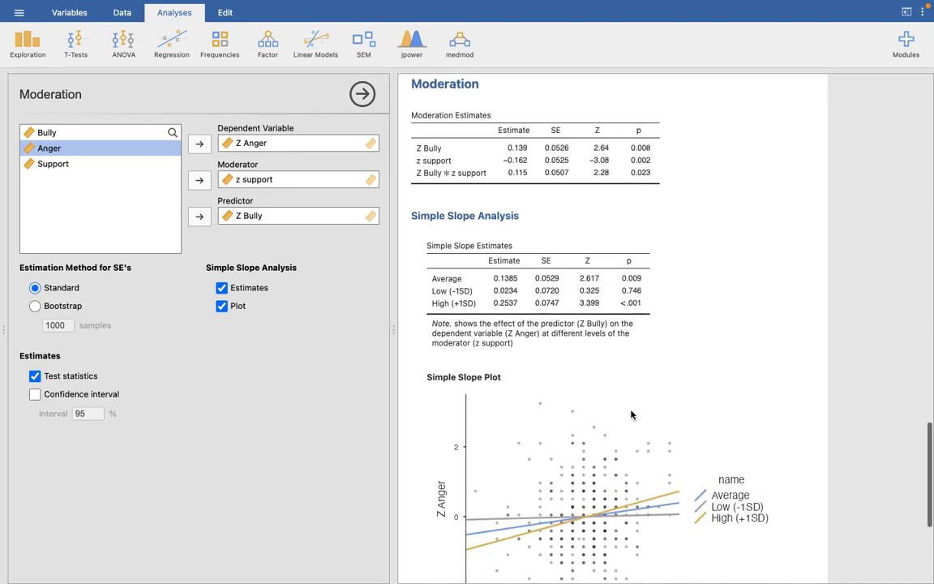
{"action": "scroll", "coordinate": [632, 414], "scroll_direction": "down", "scroll_amount": 3}
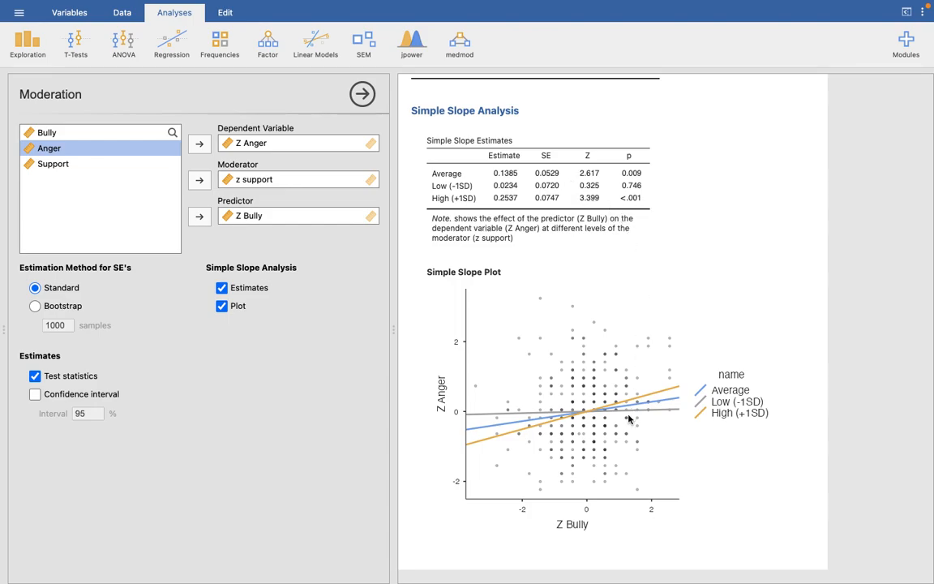
{"action": "scroll", "coordinate": [626, 389], "scroll_direction": "down", "scroll_amount": 3}
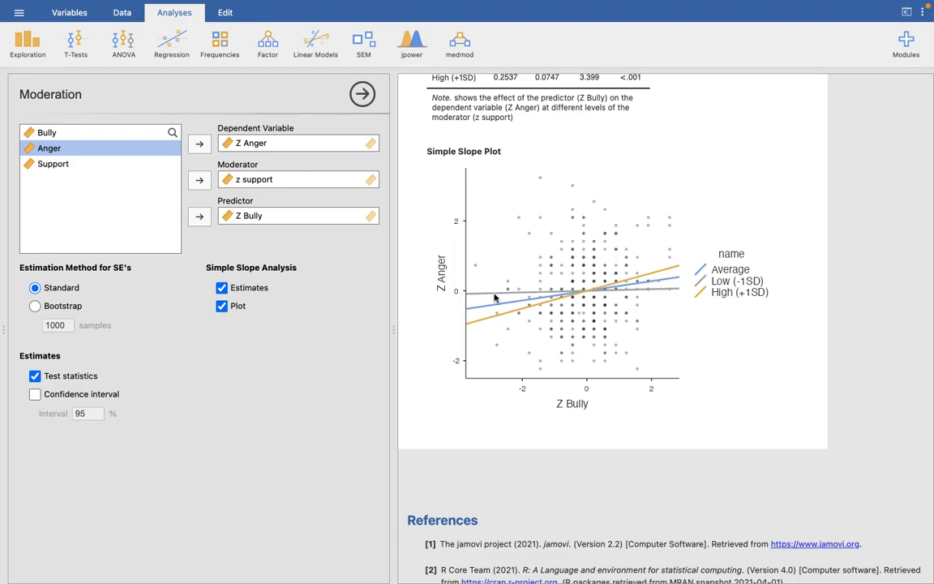
{"action": "scroll", "coordinate": [539, 252], "scroll_direction": "up", "scroll_amount": 1}
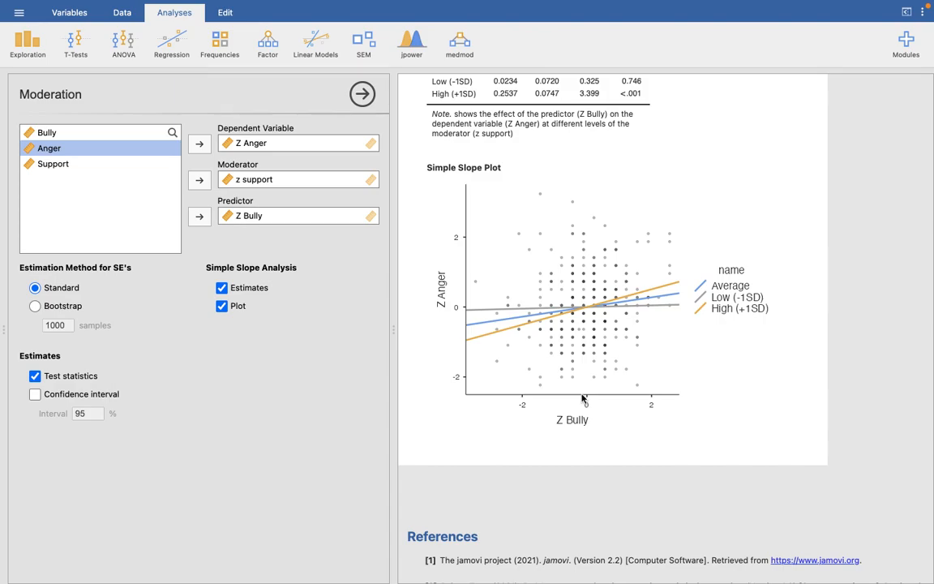
{"action": "scroll", "coordinate": [558, 307], "scroll_direction": "up", "scroll_amount": 3}
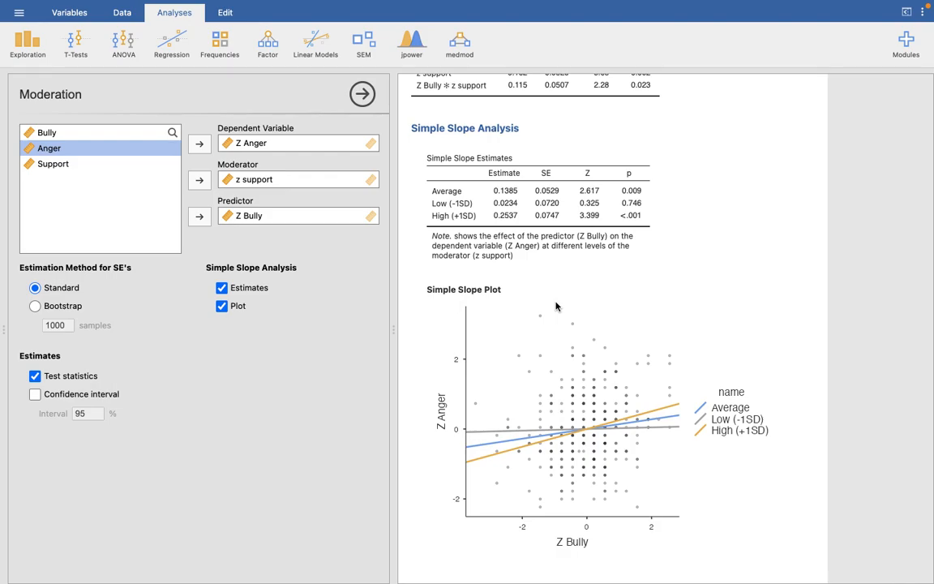
{"action": "mouse_move", "coordinate": [447, 3]}
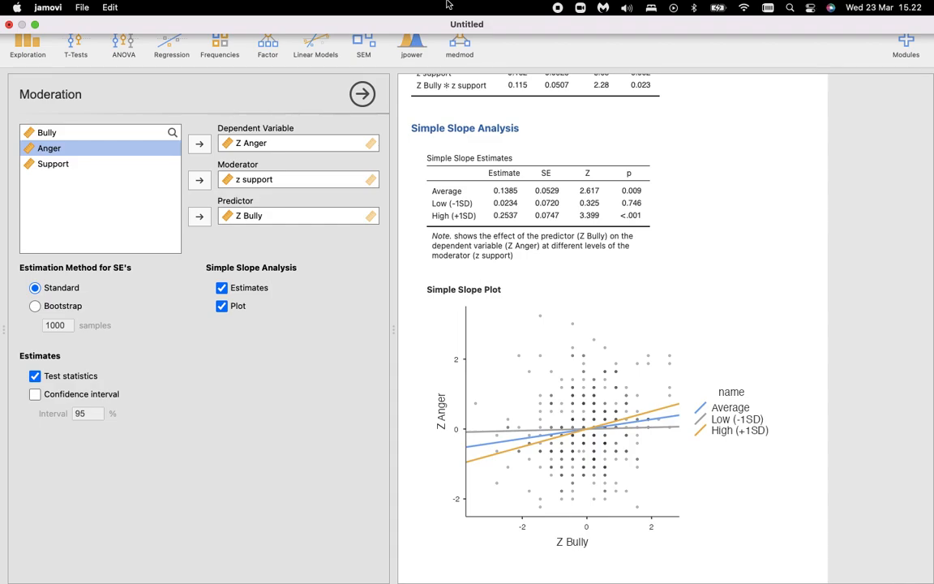